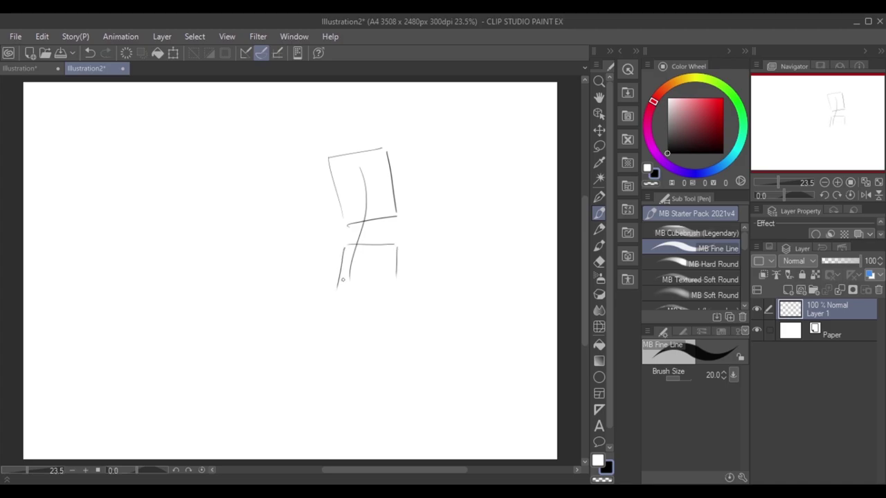
Redraw the pelvis shape below the rib-cage block and add a shoulder circle at each upper corner of the torso
key(ctrl+z)
key(ctrl+z)
mouse_move(346, 243)
mouse_down()
mouse_move(388, 249)
mouse_move(328, 291)
mouse_move(385, 251)
mouse_up()
key(ctrl+z)
key(ctrl+z)
drag(395, 252, 382, 296)
mouse_move(336, 243)
mouse_down()
mouse_move(382, 284)
mouse_move(331, 293)
mouse_move(382, 299)
mouse_up()
drag(326, 162, 328, 183)
drag(398, 148, 400, 164)
Sketch the waist and hip contours joining the rib cage to the pelvis, with a V-shaped lower edge at the crotch
drag(346, 226, 326, 274)
drag(399, 246, 406, 280)
drag(325, 274, 349, 286)
key(ctrl+z)
drag(401, 282, 377, 299)
mouse_move(335, 200)
mouse_down()
mouse_move(343, 228)
mouse_move(325, 272)
mouse_move(362, 302)
mouse_move(396, 286)
mouse_up()
mouse_move(399, 250)
mouse_down()
mouse_move(410, 276)
mouse_move(367, 302)
mouse_up()
key(ctrl+z)
drag(396, 214, 398, 243)
key(ctrl+z)
Sketch the bent arm with its elbow pointing outward and its hand resting on the hip
drag(334, 186, 343, 219)
key(ctrl+z)
drag(320, 155, 282, 217)
key(ctrl+z)
key(ctrl+z)
key(ctrl+z)
mouse_move(304, 185)
mouse_down()
mouse_move(274, 223)
mouse_move(311, 239)
mouse_up()
key(ctrl+z)
key(ctrl+z)
mouse_move(305, 191)
mouse_down()
mouse_move(275, 230)
mouse_move(303, 248)
mouse_move(329, 233)
mouse_move(317, 231)
mouse_move(329, 263)
mouse_move(321, 344)
mouse_up()
key(ctrl+z)
key(ctrl+z)
Draw the inner and outer contours of the thighs below the pelvis
key(ctrl+z)
drag(357, 309, 348, 339)
key(ctrl+z)
drag(355, 308, 349, 366)
drag(404, 292, 378, 368)
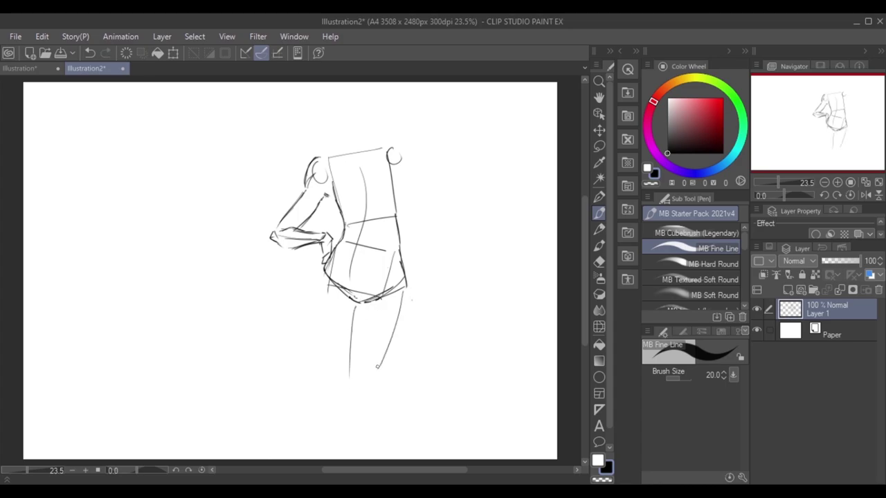
scroll(291, 270, down, 1)
drag(329, 271, 324, 326)
key(ctrl+z)
drag(322, 248, 315, 304)
Lasso the whole figure, scale it down to leave room for the legs, and deselect it
key(m)
mouse_move(336, 117)
mouse_down()
mouse_move(255, 199)
mouse_move(360, 119)
mouse_up()
key(ctrl+t)
drag(395, 340, 360, 291)
key(Return)
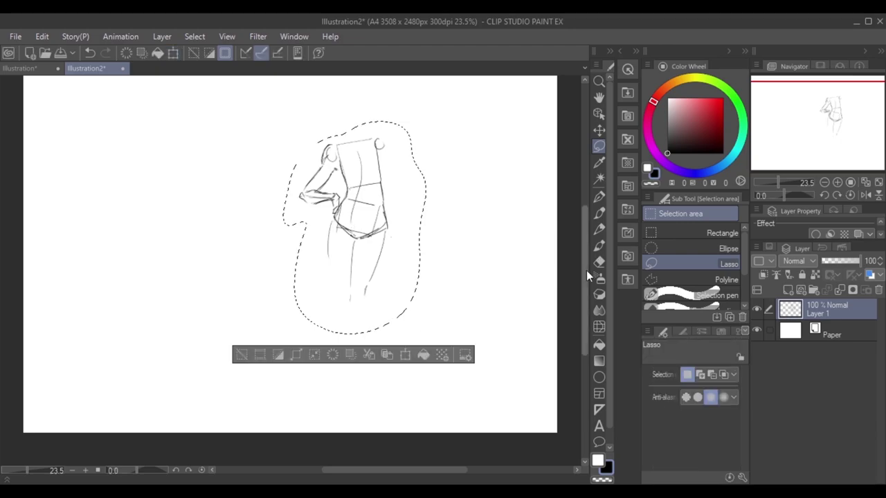
key(ctrl+d)
Complete the inner thigh lines and sketch the knees and lower legs of the figure
key(p)
drag(353, 255, 354, 281)
mouse_move(328, 246)
mouse_down()
mouse_move(328, 270)
mouse_move(350, 317)
mouse_up()
key(ctrl+z)
drag(367, 305, 375, 381)
key(ctrl+z)
mouse_move(351, 317)
mouse_down()
mouse_move(371, 342)
mouse_move(357, 359)
mouse_up()
drag(330, 304, 336, 364)
drag(347, 304, 343, 363)
key(ctrl+z)
scroll(415, 180, up, 2)
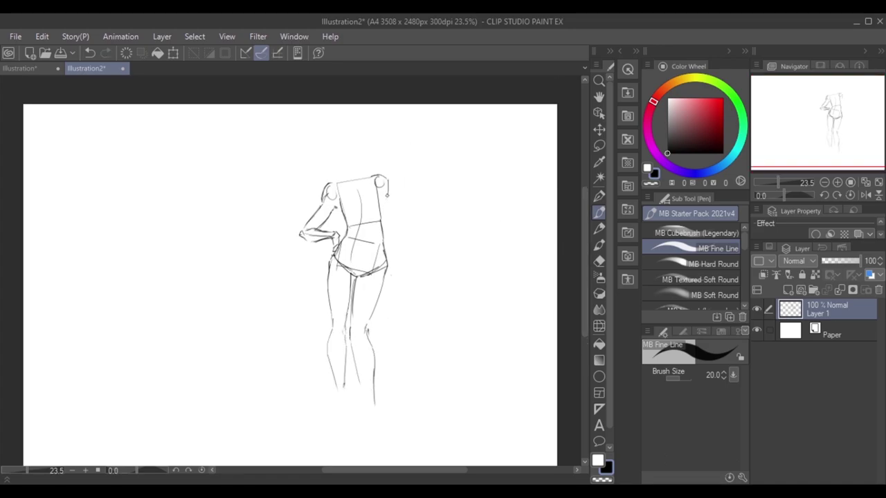
Draw the straight arm hanging beside the body with its hand, plus the neck, shoulder lines and bust
scroll(387, 197, up, 1)
key(ctrl+z)
mouse_move(389, 180)
mouse_down()
mouse_move(390, 213)
mouse_move(378, 227)
mouse_up()
key(ctrl+z)
drag(377, 173, 411, 283)
drag(329, 176, 319, 183)
mouse_move(357, 171)
mouse_down()
mouse_move(381, 180)
mouse_move(331, 177)
mouse_up()
drag(335, 158, 356, 169)
drag(400, 283, 405, 309)
drag(412, 293, 415, 312)
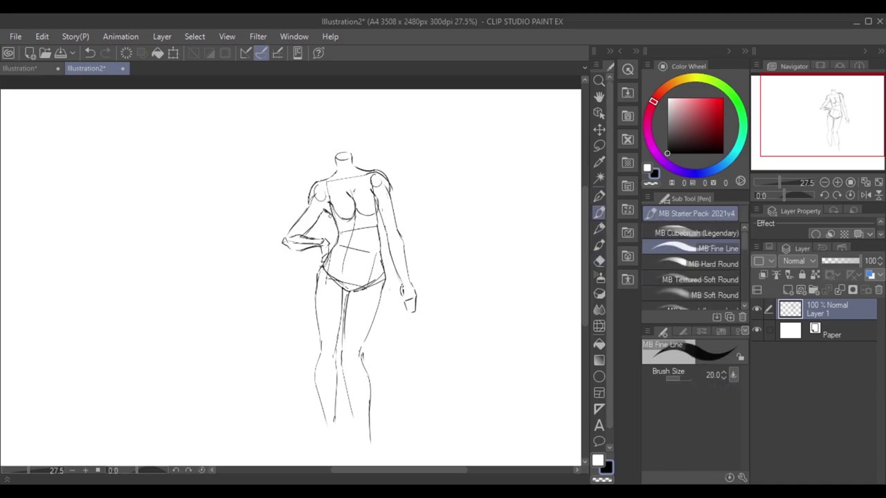
Reinforce the contours of the lower legs with darker strokes
drag(329, 211, 339, 248)
key(ctrl+z)
drag(337, 352, 338, 380)
drag(319, 367, 322, 418)
Move the finished figure to the left edge of the canvas and switch back to the MB Fine Line pen
key(m)
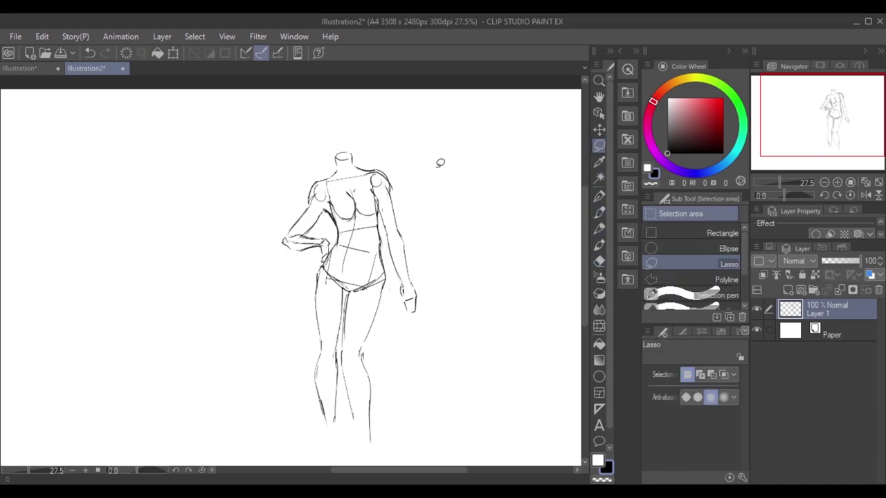
scroll(394, 243, down, 1)
drag(585, 232, 585, 286)
scroll(290, 263, down, 1)
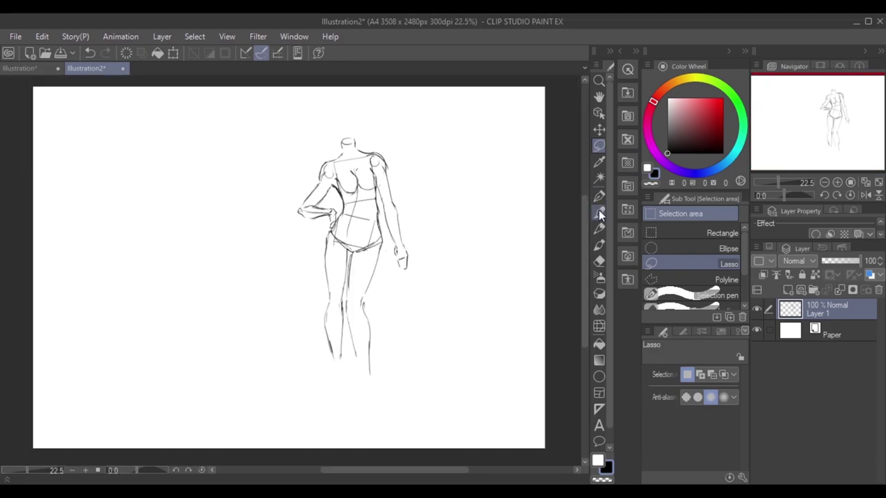
click(597, 211)
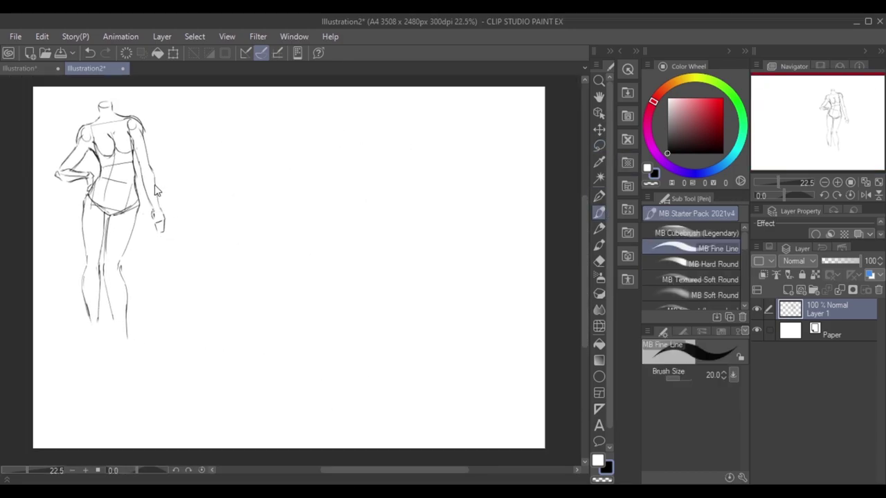
mouse_move(156, 191)
mouse_down()
mouse_move(302, 202)
mouse_move(303, 225)
mouse_up()
key(ctrl+z)
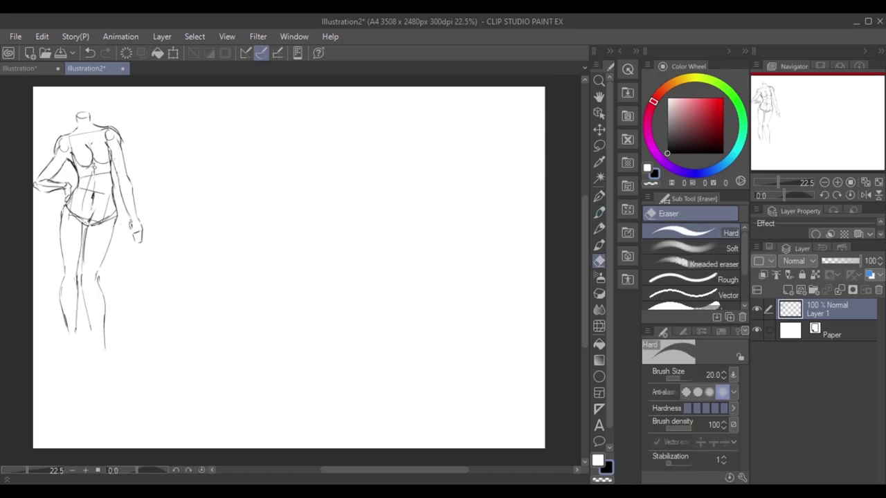
drag(569, 254, 574, 253)
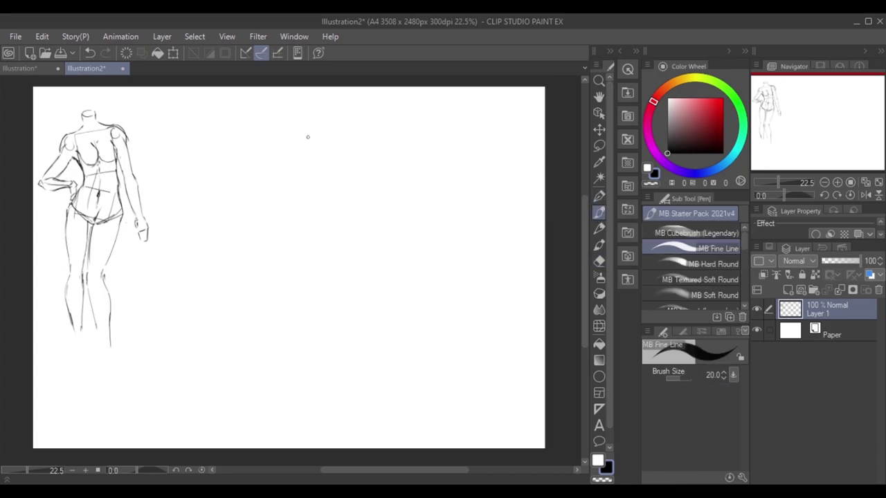
Block in a second figure with a tilted rib-cage box, a curved centre line and an oppositely tilted pelvis box
drag(342, 147, 352, 242)
key(ctrl+z)
mouse_move(324, 160)
mouse_down()
mouse_move(366, 148)
mouse_move(379, 201)
mouse_up()
drag(326, 160, 340, 211)
drag(341, 211, 379, 201)
drag(342, 227, 377, 231)
drag(378, 235, 365, 275)
mouse_move(341, 229)
mouse_down()
mouse_move(323, 264)
mouse_move(364, 278)
mouse_up()
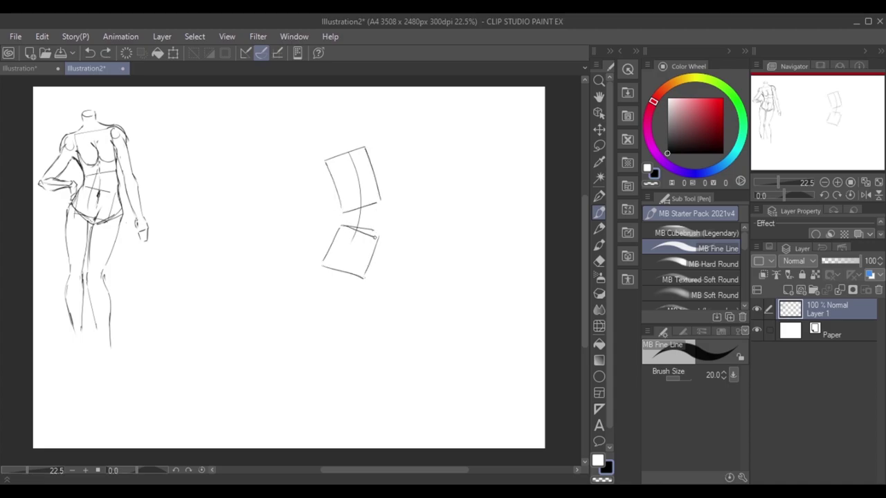
Reshape the second figure's pelvis with flared hips and a pointed lower edge
drag(331, 247, 321, 260)
key(ctrl+z)
key(ctrl+z)
drag(337, 231, 303, 254)
mouse_move(303, 254)
mouse_down()
mouse_move(333, 274)
mouse_move(371, 273)
mouse_up()
drag(334, 243, 326, 274)
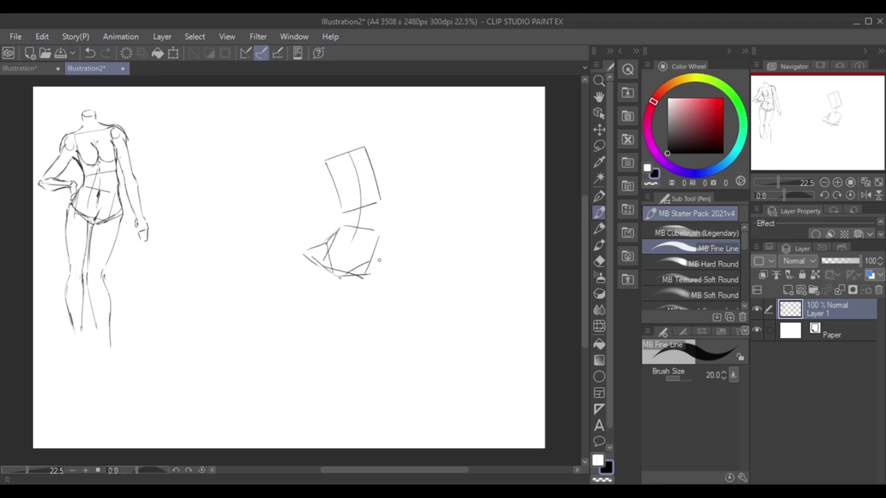
drag(379, 240, 382, 277)
drag(339, 279, 383, 277)
Connect the second figure's rib cage and pelvis with waist contours and add circles for both shoulders
drag(340, 208, 313, 176)
drag(382, 177, 378, 235)
drag(339, 213, 392, 281)
drag(322, 169, 321, 170)
drag(378, 151, 391, 196)
Sketch the second figure's upper arm and forearm hanging down on its lower-shoulder side
drag(325, 165, 296, 218)
key(ctrl+z)
mouse_move(320, 206)
mouse_down()
mouse_move(283, 249)
mouse_move(280, 280)
mouse_up()
key(ctrl+z)
mouse_move(283, 247)
mouse_down()
mouse_move(277, 279)
mouse_move(287, 290)
mouse_up()
key(ctrl+z)
Draw the contours of both thighs on the second figure
drag(311, 261, 293, 319)
drag(340, 282, 335, 333)
drag(391, 277, 389, 315)
key(ctrl+z)
key(ctrl+z)
Sketch the second figure's knees and lower legs angled back beneath the thighs
mouse_move(328, 344)
mouse_down()
mouse_move(344, 286)
mouse_move(363, 350)
mouse_up()
drag(339, 305, 327, 355)
mouse_move(298, 307)
mouse_down()
mouse_move(305, 364)
mouse_move(284, 425)
mouse_up()
mouse_move(364, 350)
mouse_down()
mouse_move(334, 389)
mouse_move(343, 378)
mouse_move(338, 416)
mouse_up()
key(ctrl+z)
mouse_move(336, 403)
mouse_down()
mouse_move(321, 433)
mouse_move(309, 432)
mouse_up()
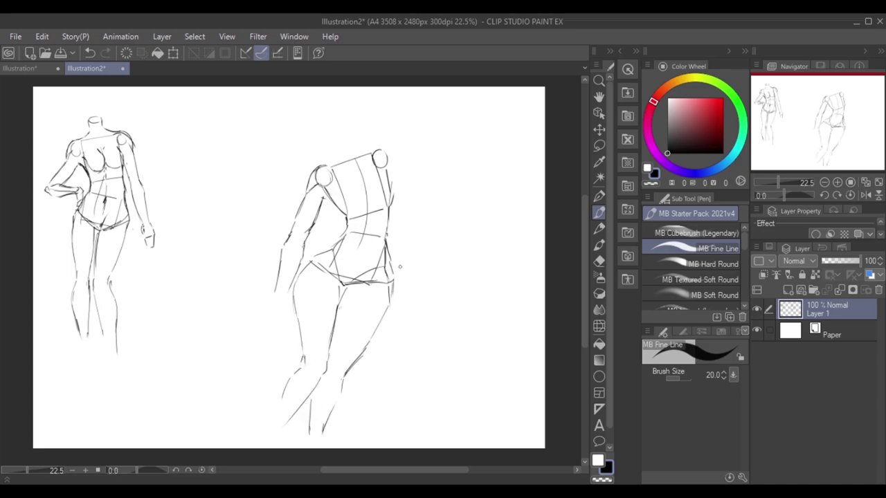
Draw the shoulder slope and start the outstretched upper arm on the second figure's raised-shoulder side
mouse_move(322, 166)
mouse_down()
mouse_move(358, 160)
mouse_move(403, 193)
mouse_up()
key(ctrl+z)
drag(395, 161, 421, 195)
drag(412, 204, 413, 209)
key(ctrl+z)
key(ctrl+z)
Complete the second figure's outstretched arm and both hands, and add the neck
drag(397, 173, 460, 252)
key(ctrl+z)
drag(424, 221, 447, 266)
drag(421, 204, 397, 164)
key(ctrl+z)
drag(434, 221, 445, 257)
drag(413, 228, 444, 267)
drag(394, 181, 416, 223)
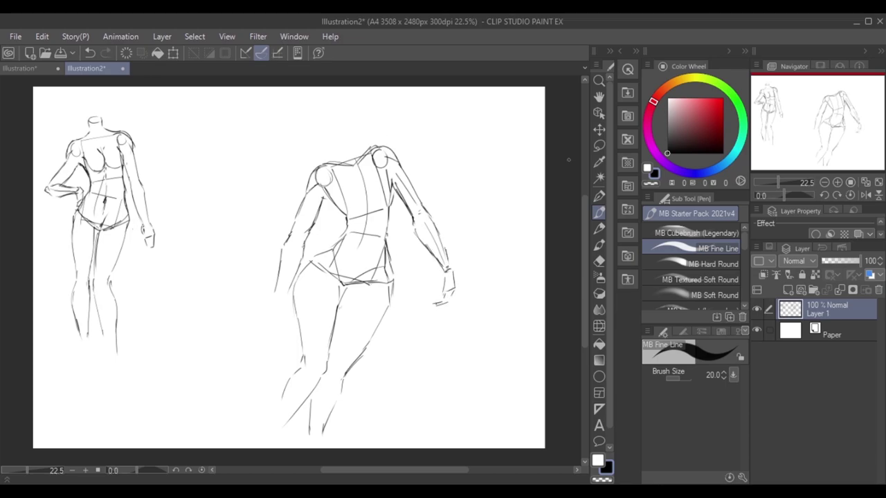
mouse_move(356, 138)
mouse_down()
mouse_move(352, 132)
mouse_move(338, 143)
mouse_up()
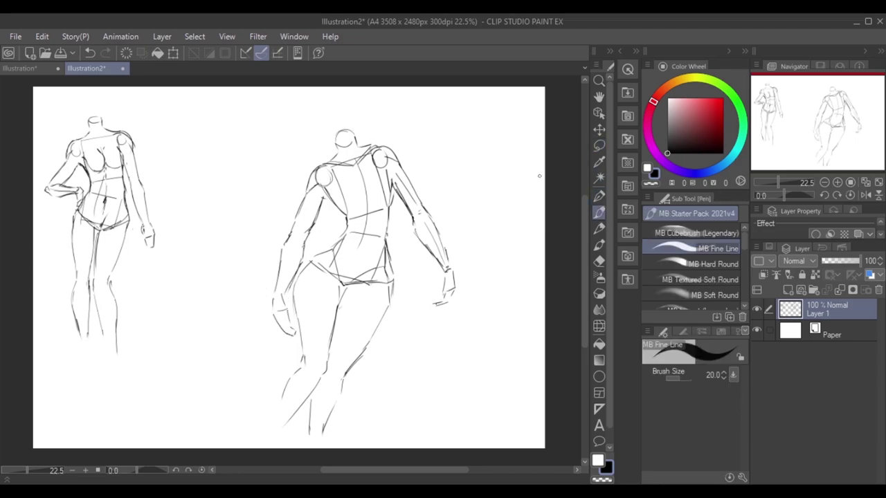
Lasso the second figure, scale it to about 62%, place it beside the first figure and deselect it
key(m)
mouse_move(450, 191)
mouse_down()
mouse_move(366, 143)
mouse_move(443, 181)
mouse_up()
key(ctrl+t)
drag(496, 92, 402, 246)
drag(364, 384, 256, 246)
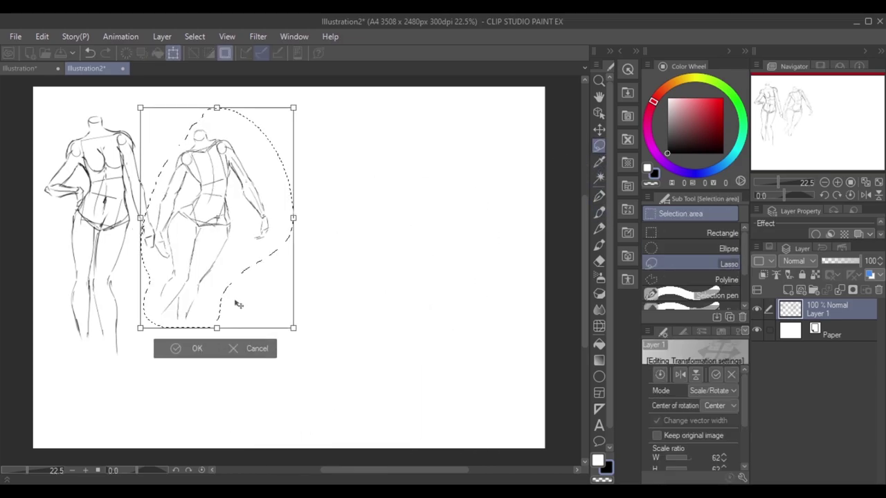
click(184, 374)
key(ctrl+d)
Sketch the bust on the second figure's chest with the Turnip pen
key(p)
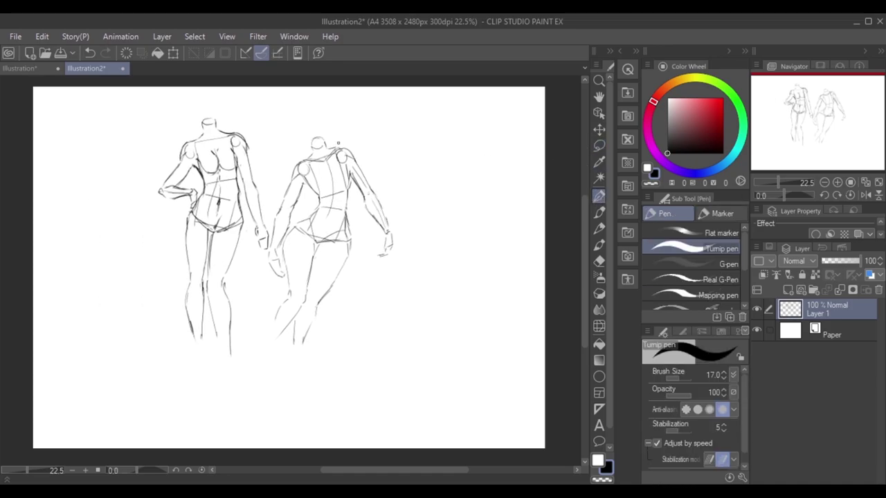
mouse_move(335, 165)
mouse_down()
mouse_move(313, 194)
mouse_move(346, 187)
mouse_up()
key(ctrl+z)
key(ctrl+z)
mouse_move(501, 220)
mouse_down()
mouse_move(388, 201)
mouse_move(394, 298)
mouse_up()
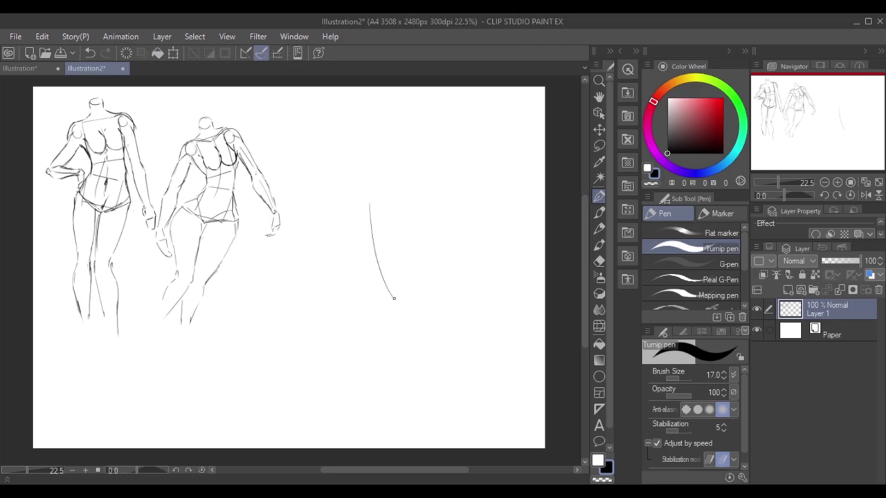
mouse_move(372, 164)
mouse_down()
mouse_move(388, 291)
mouse_move(399, 307)
mouse_up()
mouse_move(365, 160)
mouse_down()
mouse_move(340, 228)
mouse_move(389, 244)
mouse_up()
key(ctrl+z)
key(ctrl+z)
Draw the third figure's head with a face guideline, and an oval ribcage with centre and chest guides below it
mouse_move(366, 157)
mouse_down()
mouse_move(361, 128)
mouse_move(378, 120)
mouse_move(392, 129)
mouse_move(377, 157)
mouse_up()
mouse_move(361, 134)
mouse_down()
mouse_move(378, 157)
mouse_move(366, 155)
mouse_move(357, 194)
mouse_move(367, 237)
mouse_up()
key(ctrl+z)
drag(387, 173, 393, 234)
drag(354, 172, 392, 177)
Draw the third figure's rounded, tilted pelvis below the ribcage, with a centre line and leg-opening guides
drag(366, 248, 367, 286)
mouse_move(391, 238)
mouse_down()
mouse_move(407, 249)
mouse_move(408, 304)
mouse_up()
key(ctrl+z)
drag(400, 238, 418, 302)
key(ctrl+z)
mouse_move(369, 234)
mouse_down()
mouse_move(386, 230)
mouse_move(365, 224)
mouse_up()
mouse_move(375, 202)
mouse_down()
mouse_move(394, 215)
mouse_move(407, 251)
mouse_up()
drag(364, 267, 390, 302)
drag(407, 257, 402, 281)
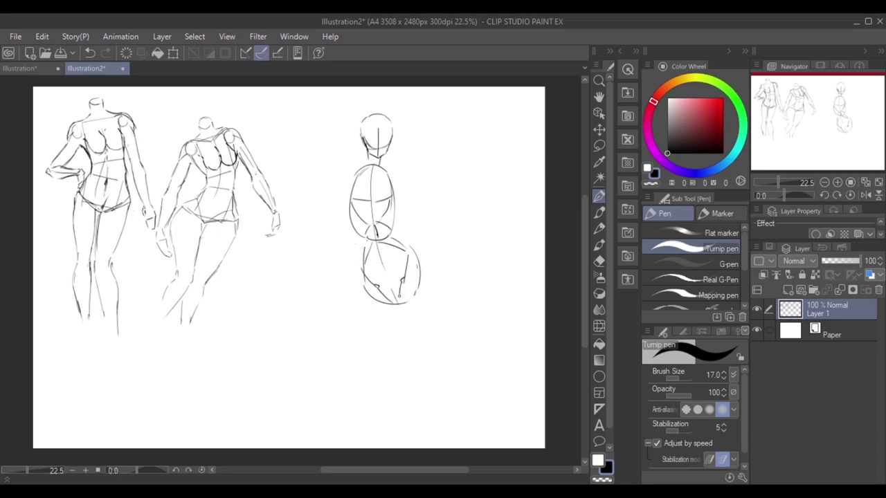
Add the third figure's slanted shoulder line and round shoulder joints, and outline the waist and hip
mouse_move(399, 162)
mouse_down()
mouse_move(339, 174)
mouse_move(371, 168)
mouse_up()
drag(391, 165, 392, 162)
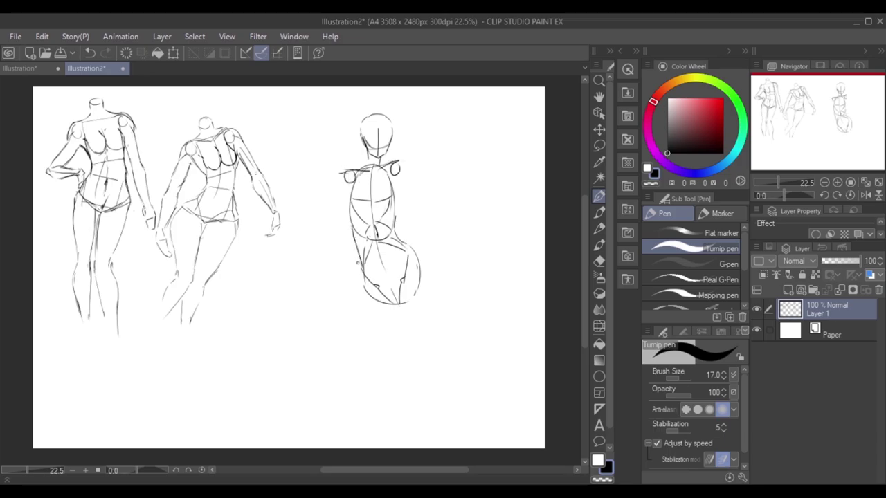
drag(356, 238, 360, 287)
mouse_move(345, 177)
mouse_down()
mouse_move(354, 208)
mouse_move(346, 207)
mouse_move(382, 198)
mouse_move(416, 206)
mouse_up()
key(ctrl+z)
key(ctrl+z)
key(ctrl+z)
key(ctrl+z)
Draw both of the third figure's arms from the shoulders down through the forearms, angled away from the body
mouse_move(342, 173)
mouse_down()
mouse_move(344, 220)
mouse_move(327, 274)
mouse_up()
drag(353, 238, 337, 275)
drag(418, 209, 448, 256)
drag(424, 238, 438, 257)
Draw the inner and outer contours of the third figure's two thighs, extending down from the pelvis
drag(357, 290, 348, 351)
drag(396, 303, 375, 366)
key(ctrl+z)
drag(413, 256, 437, 321)
drag(398, 307, 413, 352)
drag(436, 304, 433, 364)
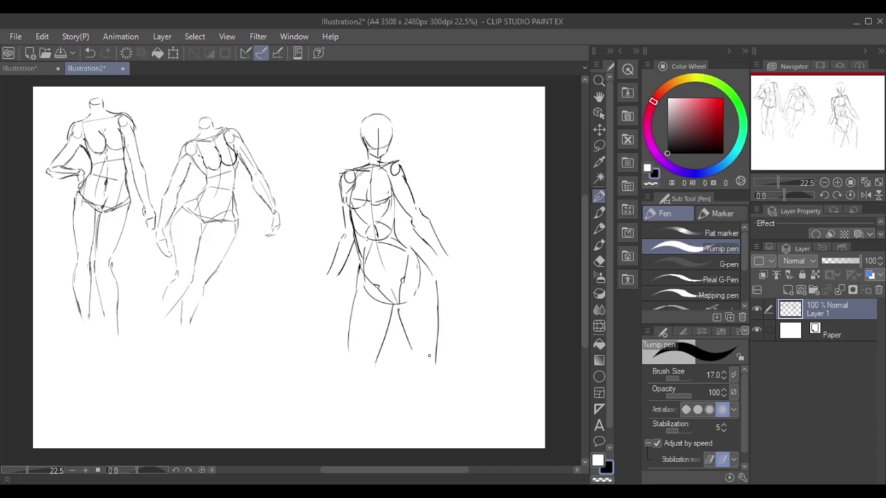
Lasso the third figure, scale it down and move it up toward the middle of the canvas
click(599, 146)
mouse_move(360, 111)
mouse_down()
mouse_move(336, 386)
mouse_move(387, 111)
mouse_up()
click(439, 429)
drag(325, 388, 256, 268)
key(Return)
Lasso the second figure, scale it down and move it to the lower half of the canvas
mouse_move(198, 111)
mouse_down()
mouse_move(158, 202)
mouse_move(283, 185)
mouse_move(200, 112)
mouse_up()
click(262, 389)
drag(203, 257, 125, 355)
mouse_move(189, 246)
mouse_down()
mouse_move(157, 311)
mouse_move(198, 282)
mouse_up()
drag(149, 353, 207, 340)
key(Return)
Lasso the first figure, scale it to 75% and place it in the canvas's upper-left corner
mouse_move(135, 253)
mouse_down()
mouse_move(43, 99)
mouse_move(135, 251)
mouse_up()
click(174, 391)
drag(175, 372, 148, 312)
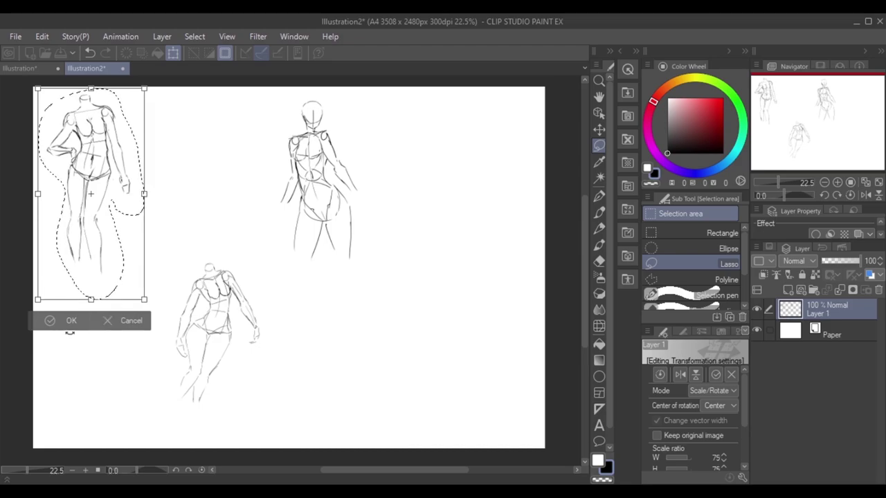
click(90, 327)
Lasso the second figure and place it directly below the first figure
drag(222, 246, 200, 252)
click(264, 448)
drag(236, 345, 115, 362)
key(Return)
Lasso the third figure, scale it to 102% and place it beside the first figure in the upper row
mouse_move(305, 94)
mouse_down()
mouse_move(263, 228)
mouse_move(338, 104)
mouse_up()
click(366, 303)
drag(325, 208, 138, 299)
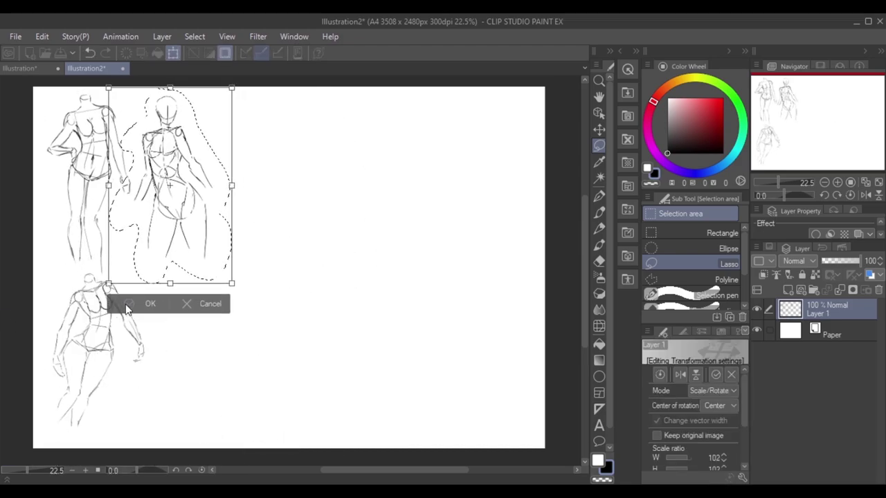
click(144, 303)
Strengthen the contours of the second figure's lower legs with the MB Fine Line brush
click(600, 212)
drag(72, 368, 57, 419)
drag(112, 356, 82, 417)
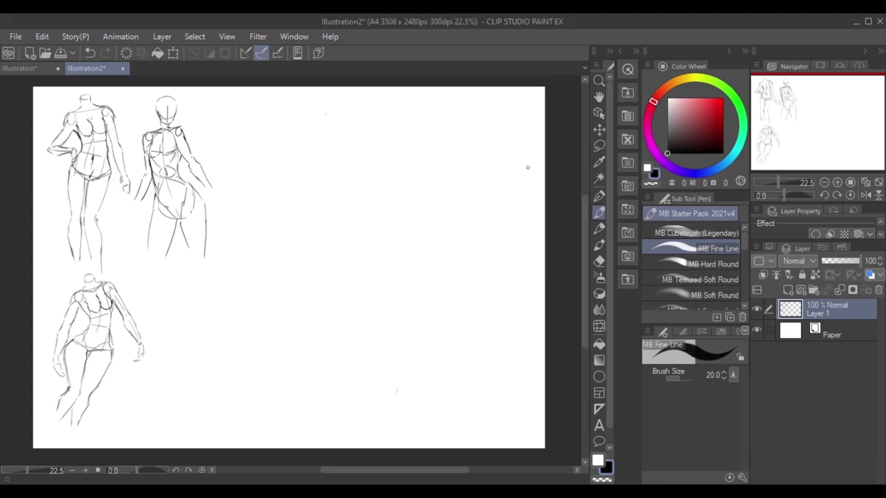
Draw a long centre line and a rectangular ribcage block for a fourth figure in the empty canvas area
drag(333, 158, 341, 280)
mouse_move(308, 158)
mouse_down()
mouse_move(363, 157)
mouse_move(311, 224)
mouse_up()
key(ctrl+z)
drag(360, 159, 356, 221)
Draw the fourth figure's tilted pelvis block below the ribcage block and reinforce the sides of both blocks
mouse_move(313, 247)
mouse_down()
mouse_move(360, 239)
mouse_move(318, 299)
mouse_up()
key(ctrl+z)
drag(361, 242, 369, 270)
key(ctrl+z)
key(ctrl+z)
drag(310, 243, 319, 303)
drag(360, 240, 369, 284)
drag(320, 301, 370, 287)
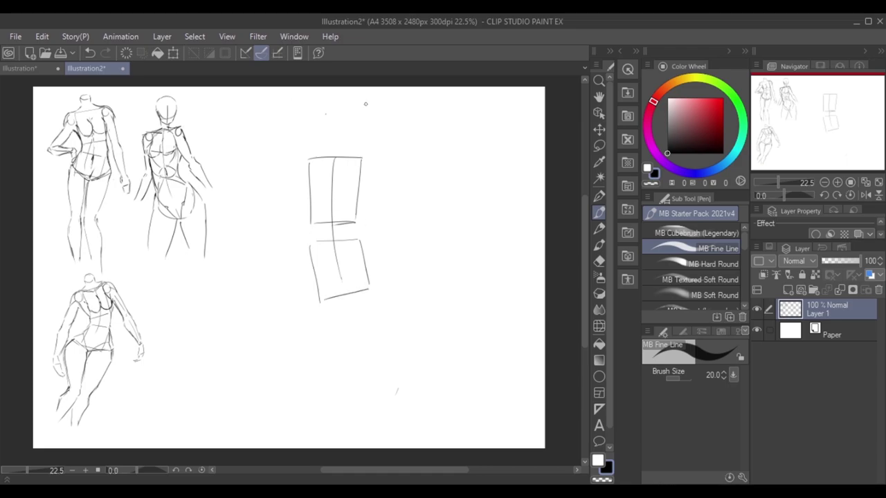
drag(309, 160, 319, 299)
drag(361, 244, 368, 276)
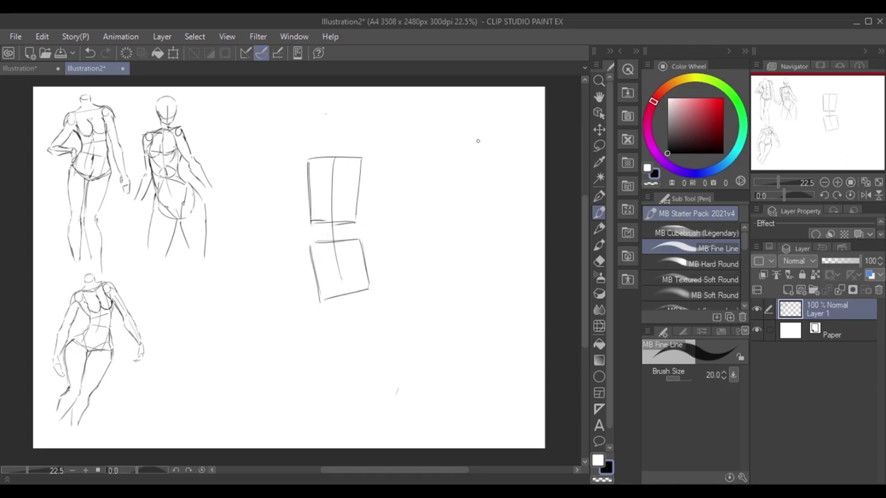
Add the V-shaped crotch guide to the fourth figure's pelvis block and curved bust guides to its ribcage block
mouse_move(313, 261)
mouse_down()
mouse_move(337, 295)
mouse_move(360, 258)
mouse_up()
drag(328, 199, 328, 215)
drag(334, 207, 353, 198)
drag(309, 183, 324, 196)
drag(339, 194, 355, 181)
Draw the fourth figure's round shoulder joints and the tapering lines from them to the ribcage sides
mouse_move(303, 160)
mouse_down()
mouse_move(296, 178)
mouse_move(305, 184)
mouse_up()
key(ctrl+z)
drag(363, 160, 376, 177)
drag(297, 177, 324, 199)
key(ctrl+z)
drag(371, 178, 350, 198)
mouse_move(368, 177)
mouse_down()
mouse_move(339, 204)
mouse_move(300, 204)
mouse_move(358, 209)
mouse_up()
key(ctrl+z)
Add flared hip contours on both sides of the fourth figure's pelvis block and clean up its edges
drag(310, 200, 302, 300)
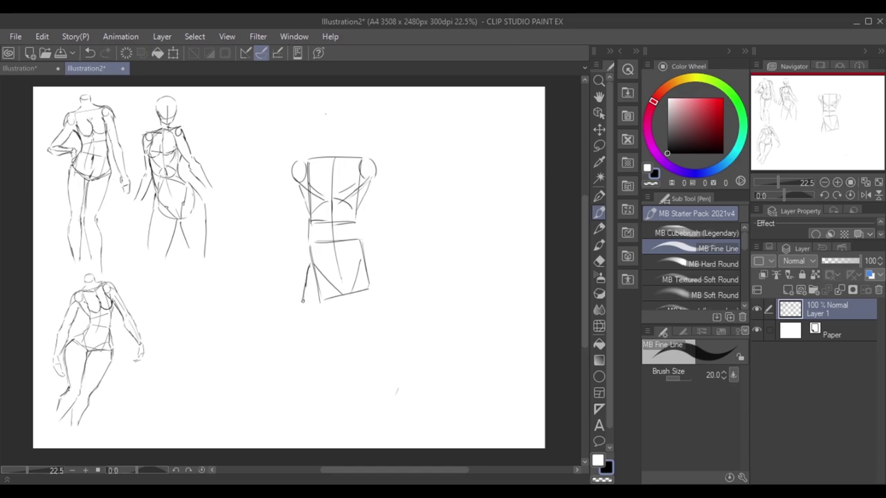
drag(365, 261, 378, 282)
drag(356, 227, 385, 276)
key(e)
key(p)
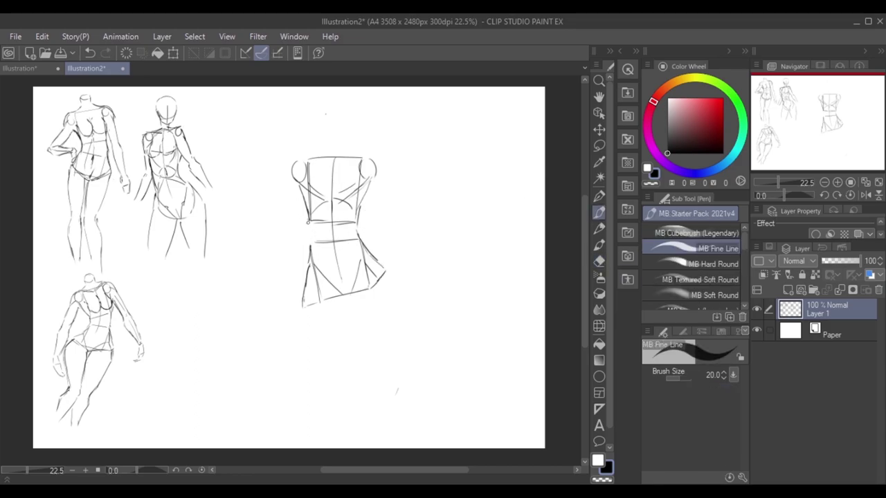
Outline the fourth figure's shoulders and draw one arm hanging straight down beside the torso, with its hand
drag(306, 159, 375, 161)
drag(289, 171, 284, 233)
drag(301, 194, 300, 240)
mouse_move(284, 239)
mouse_down()
mouse_move(283, 262)
mouse_move(284, 247)
mouse_move(291, 326)
mouse_up()
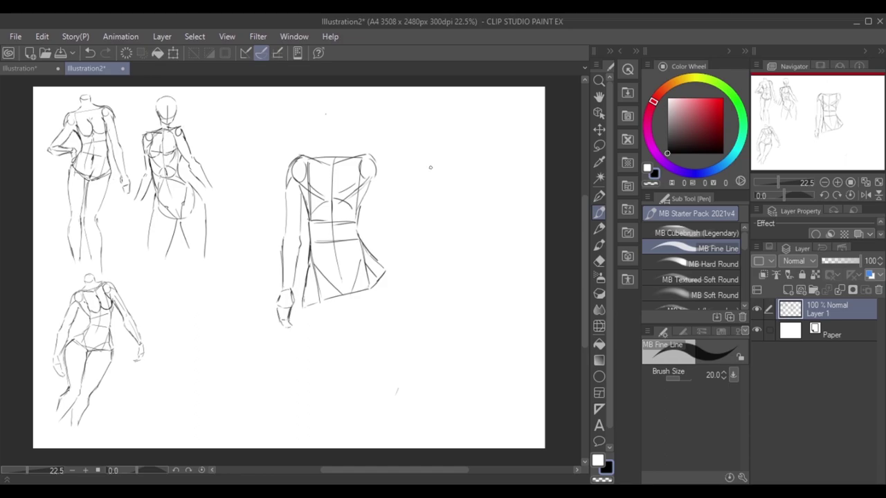
Lasso the fourth figure, scale it down to leave room for the legs, and deselect it
key(m)
mouse_move(426, 114)
mouse_down()
mouse_move(318, 332)
mouse_move(424, 118)
mouse_up()
key(ctrl+t)
drag(448, 396, 409, 347)
key(Return)
key(ctrl+d)
key(p)
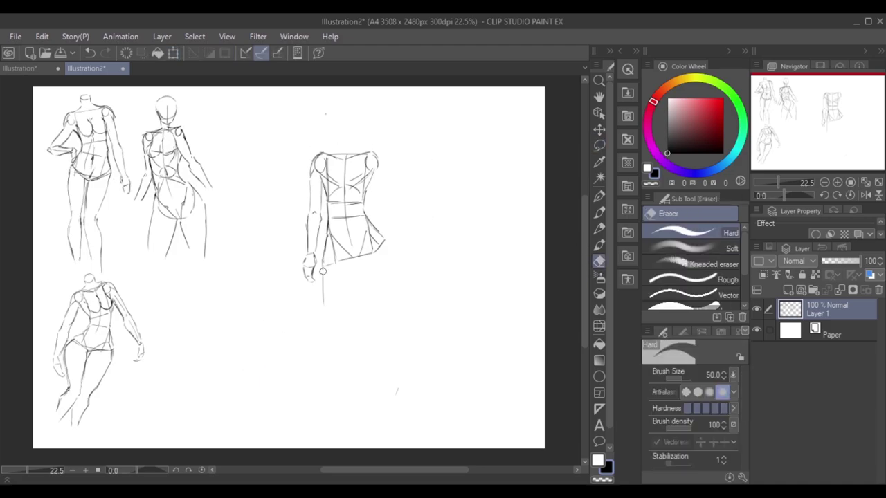
Draw the fourth figure's straight standing leg from the lower hip to the ankle, erasing and redrawing its contours
drag(325, 271, 333, 331)
mouse_move(354, 275)
mouse_down()
mouse_move(355, 317)
mouse_move(340, 326)
mouse_move(358, 325)
mouse_move(339, 371)
mouse_up()
key(ctrl+z)
key(ctrl+z)
mouse_move(360, 309)
mouse_down()
mouse_move(364, 323)
mouse_move(332, 305)
mouse_move(338, 368)
mouse_up()
key(ctrl+z)
key(e)
key(p)
drag(324, 274, 346, 373)
key(e)
key(p)
key(ctrl+z)
mouse_move(335, 331)
mouse_down()
mouse_move(346, 385)
mouse_move(359, 387)
mouse_up()
key(ctrl+z)
Draw the fourth figure's other leg stretched out to the side with its foot, and redraw the standing leg's inner calf
drag(354, 263, 383, 309)
key(ctrl+z)
key(ctrl+z)
drag(386, 244, 406, 305)
drag(360, 273, 389, 315)
mouse_move(400, 282)
mouse_down()
mouse_move(406, 346)
mouse_move(416, 357)
mouse_up()
drag(413, 313, 433, 368)
mouse_move(408, 345)
mouse_down()
mouse_move(434, 355)
mouse_move(425, 350)
mouse_move(437, 377)
mouse_up()
drag(419, 379, 434, 389)
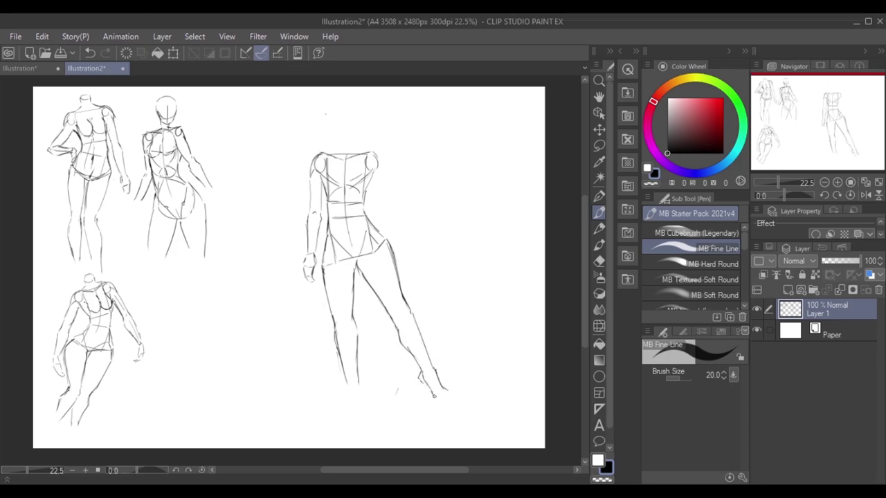
key(ctrl+z)
drag(353, 324, 357, 382)
Draw the fourth figure's second arm and hand reaching away from the body, and sketch the neck and shoulder slope
mouse_move(380, 157)
mouse_down()
mouse_move(398, 195)
mouse_move(393, 206)
mouse_up()
drag(381, 174, 367, 199)
drag(375, 151, 399, 202)
key(ctrl+z)
mouse_move(382, 181)
mouse_down()
mouse_move(392, 210)
mouse_move(414, 220)
mouse_move(421, 243)
mouse_up()
key(ctrl+z)
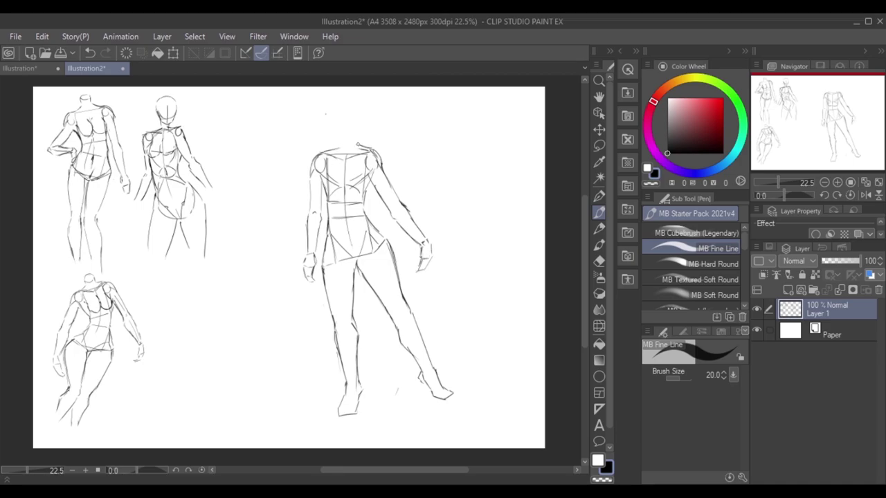
mouse_move(339, 134)
mouse_down()
mouse_move(338, 147)
mouse_move(356, 155)
mouse_move(328, 179)
mouse_move(332, 194)
mouse_move(356, 195)
mouse_move(368, 177)
mouse_up()
Lasso the fourth figure, scale it down and place it beside the second figure in the lower row
key(m)
mouse_move(291, 176)
mouse_down()
mouse_move(452, 248)
mouse_move(294, 174)
mouse_up()
key(ctrl+t)
mouse_move(487, 425)
mouse_down()
mouse_move(369, 358)
mouse_move(256, 433)
mouse_move(242, 423)
mouse_move(237, 429)
mouse_up()
key(Return)
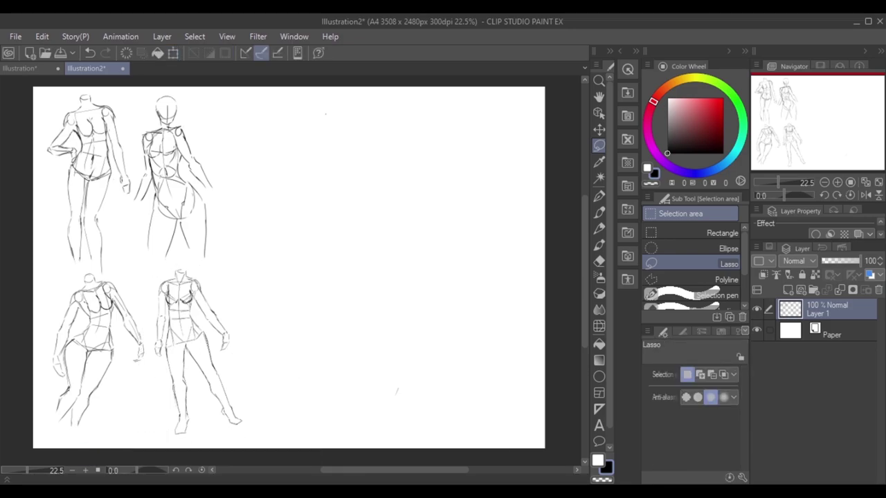
Sketch the fifth figure's head in the open canvas area with a cranium circle, narrow jaw, ear and face guidelines
key(p)
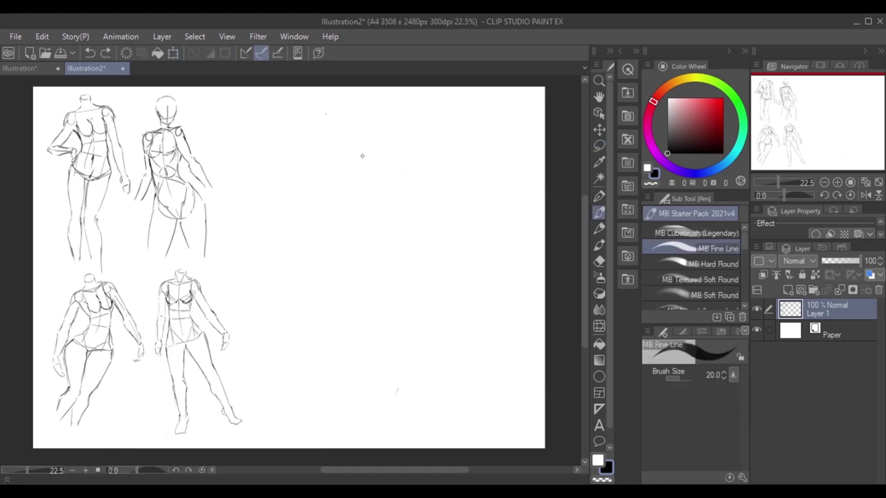
mouse_move(354, 157)
mouse_down()
mouse_move(365, 137)
mouse_move(363, 166)
mouse_up()
key(e)
key(p)
key(ctrl+z)
scroll(388, 153, up, 2)
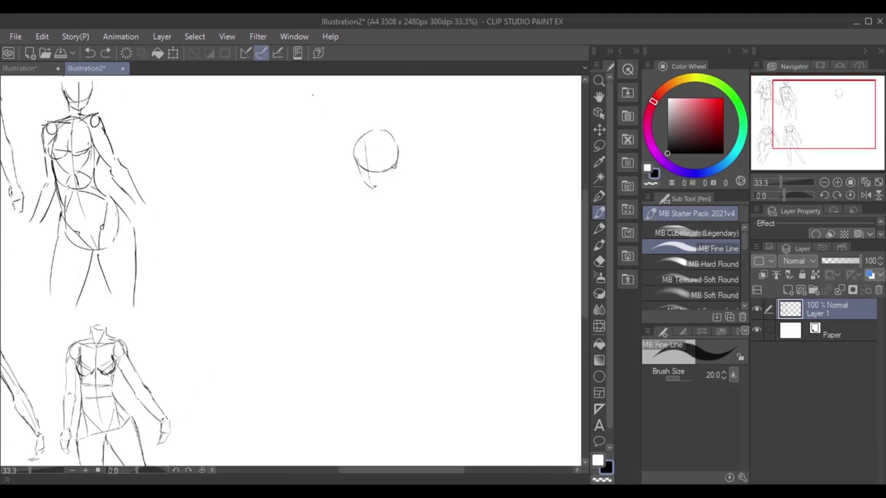
scroll(411, 159, down, 2)
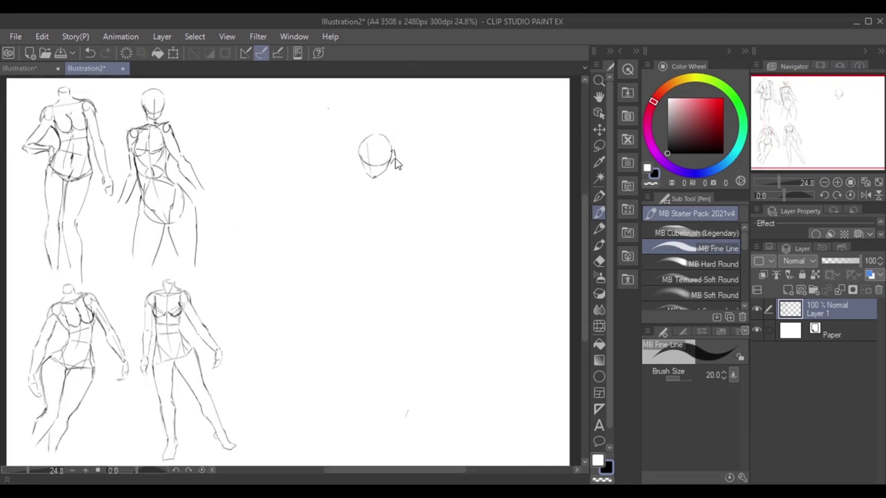
key(ctrl+z)
Draw the fifth figure's neck and a tilted oval ribcage below the head, undoing and redrawing the oval
mouse_move(373, 175)
mouse_down()
mouse_move(370, 194)
mouse_move(374, 184)
mouse_move(396, 235)
mouse_up()
key(ctrl+z)
key(ctrl+z)
drag(376, 202, 405, 274)
key(ctrl+z)
key(ctrl+z)
mouse_move(370, 191)
mouse_down()
mouse_move(401, 200)
mouse_move(368, 207)
mouse_move(370, 198)
mouse_move(419, 231)
mouse_up()
key(ctrl+z)
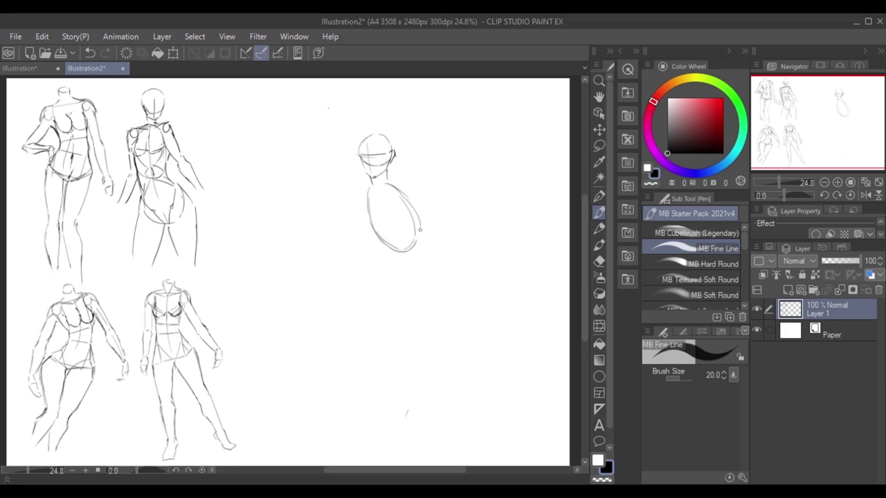
Draw the fifth figure's rounded pelvis and back contour below the ribcage, and add the torso's curved centre line
mouse_move(371, 193)
mouse_down()
mouse_move(401, 249)
mouse_move(436, 274)
mouse_up()
key(e)
key(p)
drag(382, 277, 437, 282)
drag(376, 199, 394, 236)
drag(368, 205, 383, 244)
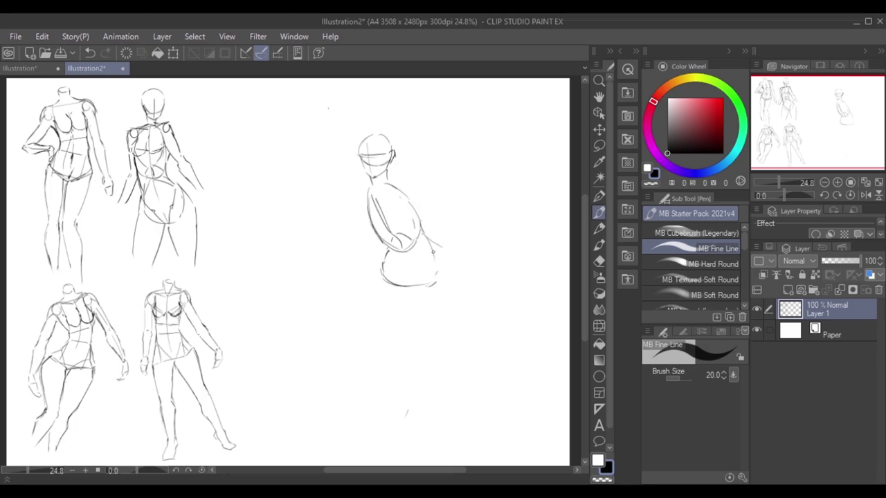
Start the fifth figure's far thigh with a line from the pelvis, and draw both shoulders with a joint circle
mouse_move(410, 294)
mouse_down()
mouse_move(478, 270)
mouse_move(495, 239)
mouse_up()
key(ctrl+z)
key(ctrl+z)
drag(378, 274, 347, 289)
mouse_move(359, 185)
mouse_down()
mouse_move(389, 182)
mouse_move(363, 195)
mouse_up()
key(ctrl+z)
drag(392, 187, 403, 203)
key(ctrl+z)
key(ctrl+z)
drag(362, 184, 371, 193)
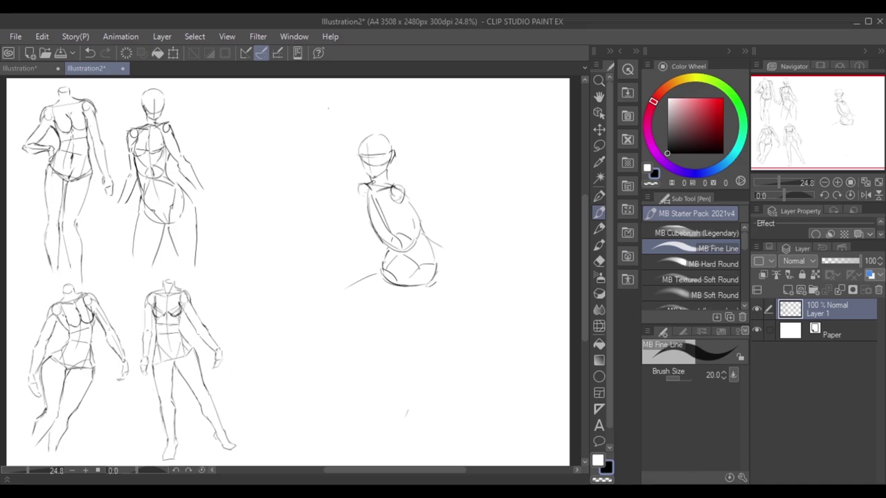
Draw the fifth figure's near thigh in a seated position and refine the curve of the hip and buttock
drag(384, 264, 398, 282)
mouse_move(399, 281)
mouse_down()
mouse_move(428, 265)
mouse_move(392, 287)
mouse_move(399, 295)
mouse_move(436, 283)
mouse_move(389, 325)
mouse_up()
mouse_move(429, 241)
mouse_down()
mouse_move(447, 255)
mouse_move(450, 286)
mouse_move(450, 260)
mouse_up()
key(ctrl+z)
drag(450, 254, 443, 288)
key(e)
mouse_move(447, 246)
mouse_down()
mouse_move(440, 263)
mouse_move(438, 249)
mouse_move(438, 285)
mouse_up()
key(p)
drag(443, 277, 418, 307)
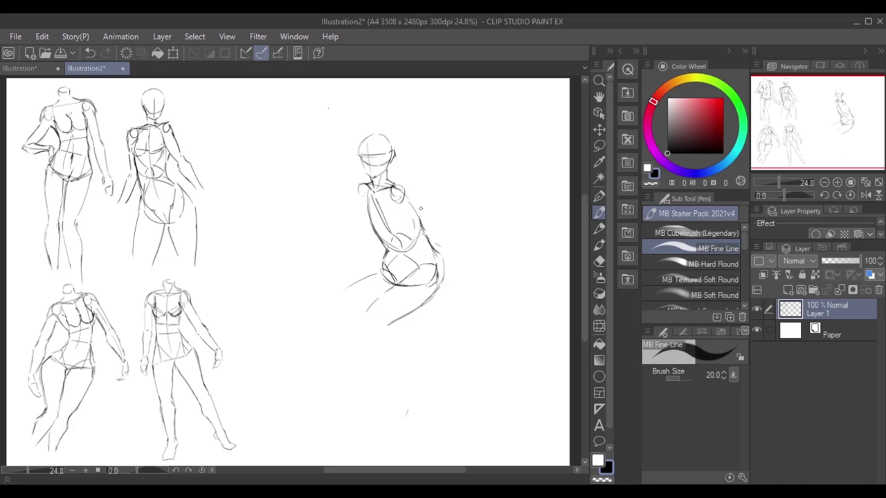
Clean up the fifth figure's back and hip lines, and extend both thighs forward to the bent knees
mouse_move(408, 198)
mouse_down()
mouse_move(439, 252)
mouse_move(423, 259)
mouse_move(421, 303)
mouse_move(406, 314)
mouse_up()
key(e)
key(p)
key(e)
key(p)
mouse_move(378, 270)
mouse_down()
mouse_move(328, 290)
mouse_move(321, 305)
mouse_up()
drag(389, 324, 378, 334)
drag(377, 299, 342, 310)
key(ctrl+z)
mouse_move(357, 313)
mouse_down()
mouse_move(323, 353)
mouse_move(342, 335)
mouse_move(338, 325)
mouse_up()
key(ctrl+z)
key(ctrl+z)
Draw the fifth figure's two lower legs hanging down from the knees
drag(342, 312, 342, 374)
drag(320, 317, 327, 369)
mouse_move(373, 337)
mouse_down()
mouse_move(357, 368)
mouse_move(392, 348)
mouse_move(388, 372)
mouse_up()
key(ctrl+z)
drag(382, 354, 379, 394)
Draw the fifth figure's two arms reaching down from the shoulders to the lap, and mark the bust contour
drag(358, 192, 357, 245)
key(ctrl+z)
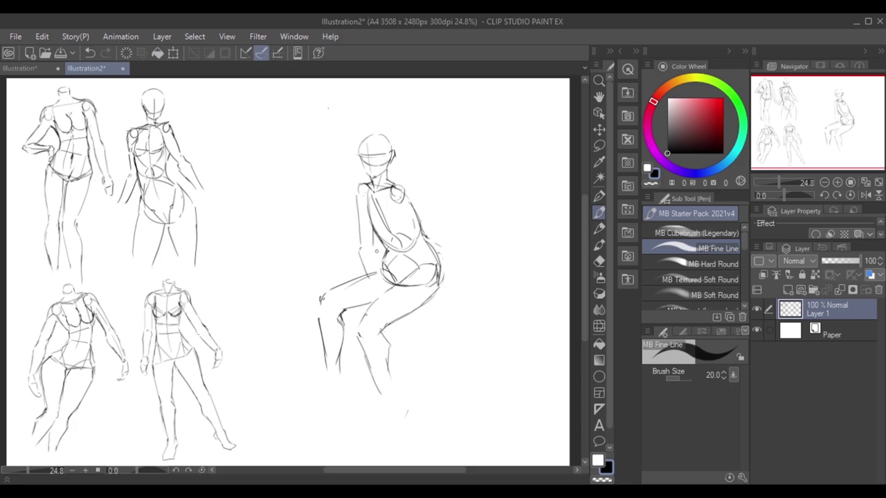
key(ctrl+z)
drag(363, 198, 368, 220)
key(ctrl+z)
drag(374, 219, 378, 233)
mouse_move(407, 185)
mouse_down()
mouse_move(394, 217)
mouse_move(412, 241)
mouse_up()
drag(399, 202, 385, 284)
drag(413, 239, 394, 285)
drag(374, 232, 373, 248)
drag(360, 233, 359, 284)
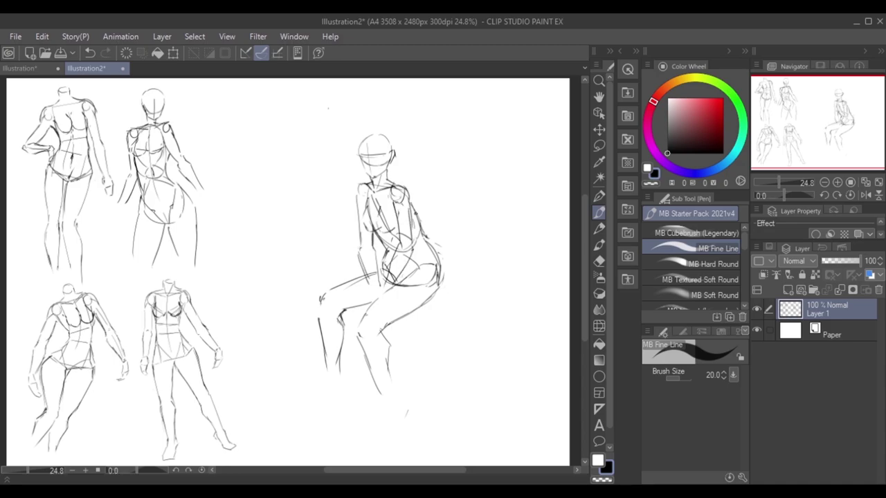
Lasso the seated fifth figure and move it beside the second figure in the upper row
key(m)
mouse_move(359, 129)
mouse_down()
mouse_move(341, 382)
mouse_move(354, 130)
mouse_up()
key(ctrl+t)
drag(387, 277, 284, 228)
key(Return)
key(ctrl+d)
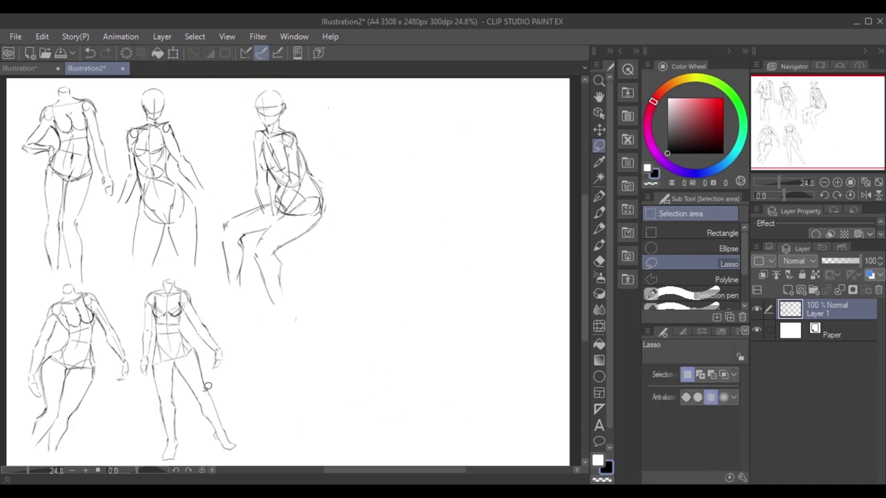
Sketch a curved body line for the sixth figure and draw its head with jaw and neck above it
key(p)
drag(402, 203, 433, 309)
mouse_move(388, 149)
mouse_down()
mouse_move(399, 177)
mouse_move(385, 173)
mouse_move(395, 187)
mouse_up()
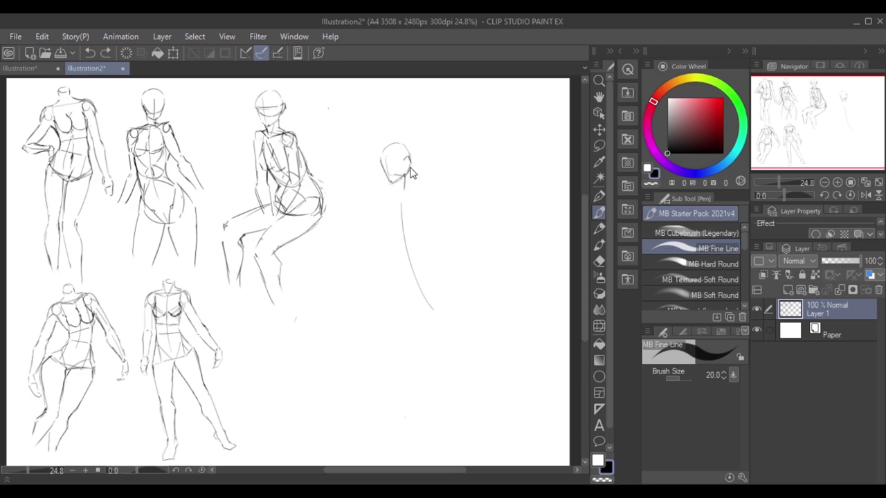
key(e)
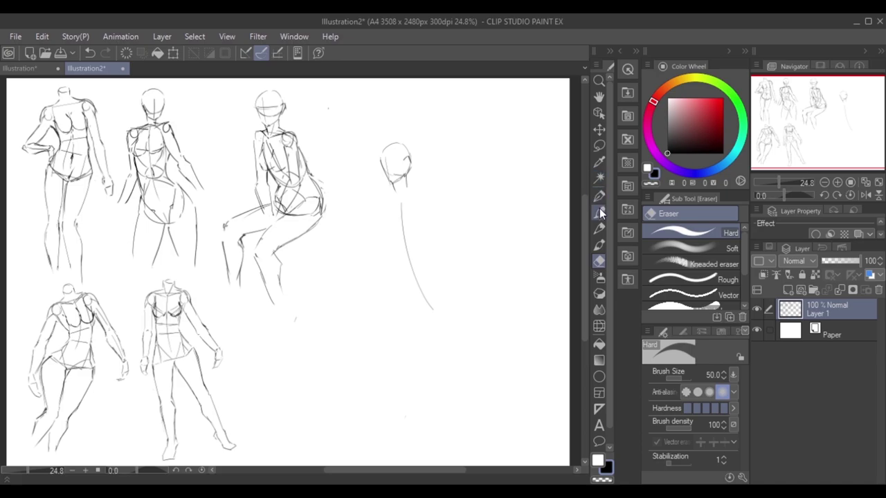
click(600, 196)
Lasso the sixth figure's head, move it slightly lower, and switch back to the pen
key(m)
key(ctrl+t)
mouse_move(398, 130)
mouse_down()
mouse_move(387, 197)
mouse_move(395, 246)
mouse_up()
key(Return)
key(ctrl+d)
key(p)
drag(413, 201, 414, 247)
key(ctrl+z)
key(ctrl+z)
key(ctrl+z)
mouse_move(416, 199)
mouse_down()
mouse_move(385, 211)
mouse_move(399, 258)
mouse_up()
mouse_move(406, 212)
mouse_down()
mouse_move(408, 259)
mouse_move(416, 249)
mouse_up()
key(ctrl+z)
key(ctrl+z)
key(ctrl+z)
Draw the sixth figure's shoulder line and boxy ribcage, then block in an angular pelvis beneath it
mouse_move(386, 203)
mouse_down()
mouse_move(420, 199)
mouse_move(410, 203)
mouse_up()
drag(389, 209, 401, 248)
drag(414, 216, 408, 246)
mouse_move(418, 204)
mouse_down()
mouse_move(425, 246)
mouse_move(413, 259)
mouse_up()
key(ctrl+z)
mouse_move(402, 253)
mouse_down()
mouse_move(416, 259)
mouse_move(411, 289)
mouse_move(453, 282)
mouse_move(432, 305)
mouse_up()
key(ctrl+z)
key(ctrl+z)
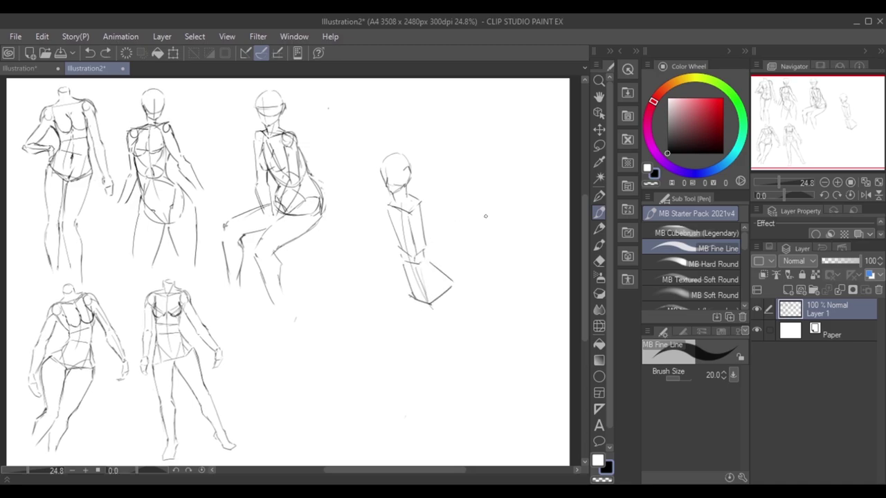
Add the sixth figure's rounded shoulders and upper arm line, and define the bust and lower pelvis edge
mouse_move(388, 196)
mouse_down()
mouse_move(382, 213)
mouse_move(429, 219)
mouse_up()
key(ctrl+z)
drag(382, 197, 385, 241)
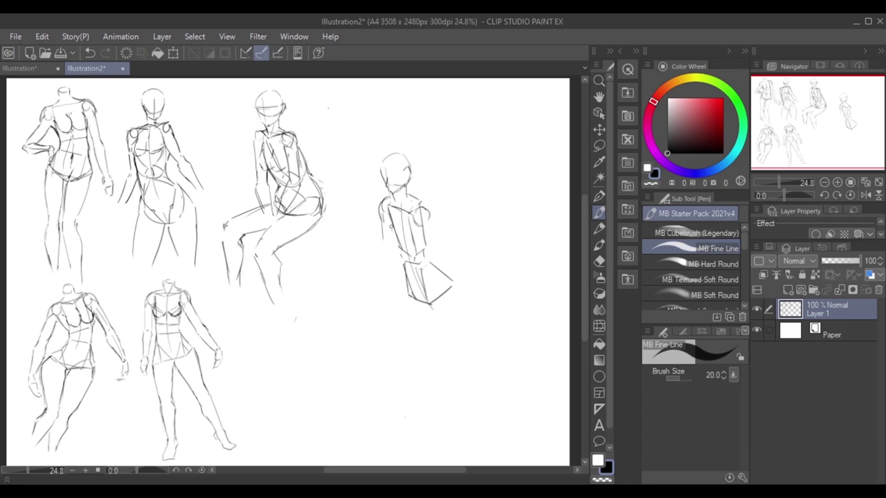
drag(411, 285, 425, 302)
drag(402, 220, 411, 248)
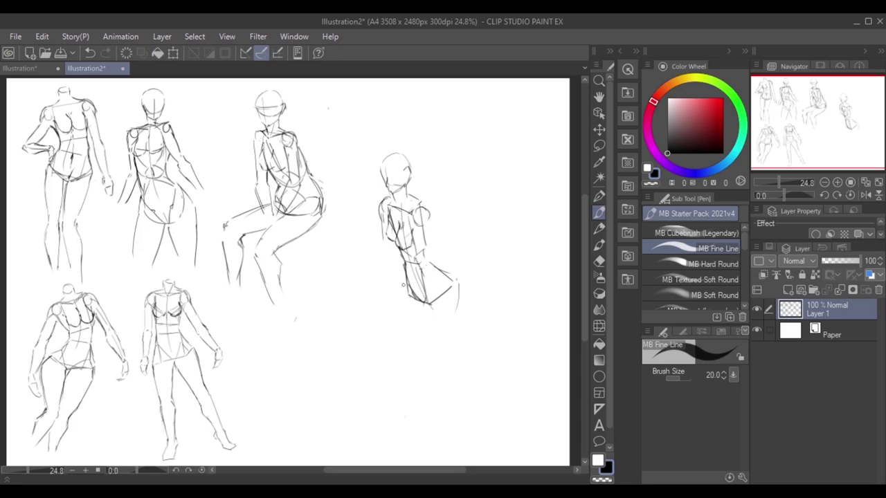
Draw the sixth figure's arms, one bent with the hand at the waist and one lowered, and start the front thigh
drag(406, 280, 392, 309)
mouse_move(420, 202)
mouse_down()
mouse_move(434, 222)
mouse_move(423, 233)
mouse_move(452, 228)
mouse_move(429, 266)
mouse_move(464, 232)
mouse_up()
mouse_move(464, 233)
mouse_down()
mouse_move(422, 262)
mouse_move(380, 260)
mouse_up()
key(ctrl+z)
drag(388, 227, 380, 258)
mouse_move(397, 248)
mouse_down()
mouse_move(392, 270)
mouse_move(372, 287)
mouse_up()
drag(397, 267, 360, 326)
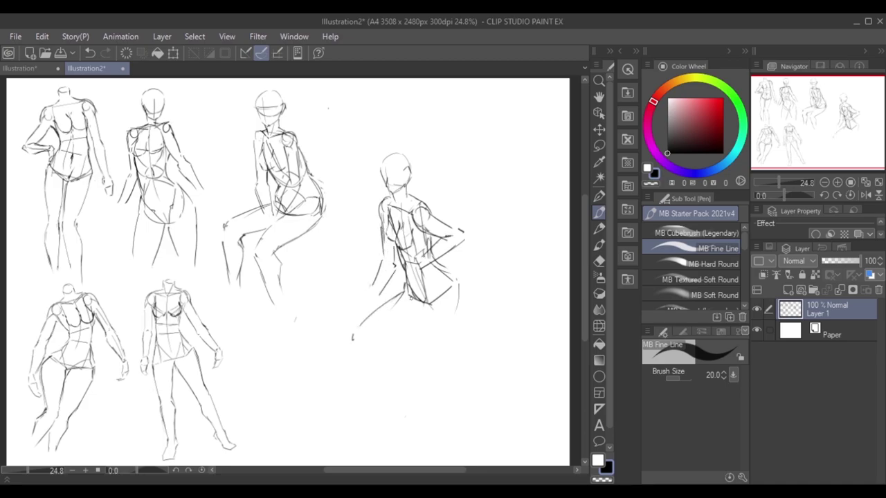
Draw the sixth figure's folded kneeling legs with thighs, knees, the lower leg and foot extending behind
drag(415, 303, 385, 336)
drag(457, 283, 412, 346)
mouse_move(413, 308)
mouse_down()
mouse_move(357, 339)
mouse_move(459, 335)
mouse_up()
drag(369, 348, 460, 349)
mouse_move(458, 337)
mouse_down()
mouse_move(489, 341)
mouse_move(486, 353)
mouse_move(496, 346)
mouse_up()
drag(385, 202, 381, 260)
drag(363, 336, 352, 347)
drag(358, 325, 366, 349)
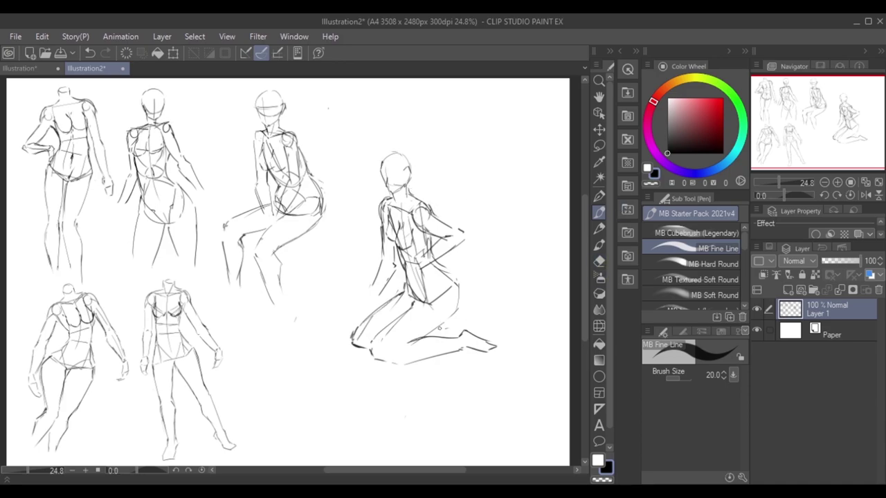
drag(310, 365, 308, 365)
drag(325, 363, 323, 374)
mouse_move(308, 393)
mouse_down()
mouse_move(328, 386)
mouse_move(326, 363)
mouse_up()
key(ctrl+z)
key(ctrl+z)
Lasso the kneeling sixth figure and move it up and further right on the canvas
click(598, 146)
mouse_move(380, 122)
mouse_down()
mouse_move(512, 331)
mouse_move(426, 118)
mouse_up()
key(ctrl+t)
mouse_move(336, 139)
mouse_down()
mouse_move(346, 110)
mouse_move(497, 261)
mouse_move(457, 124)
mouse_up()
key(Return)
key(ctrl+d)
key(p)
click(598, 146)
key(ctrl+t)
drag(415, 242, 433, 238)
key(Return)
key(ctrl+d)
Lasso the seated fifth figure and move it right, next to the kneeling figure
mouse_move(251, 89)
mouse_down()
mouse_move(233, 163)
mouse_move(249, 93)
mouse_up()
key(ctrl+t)
drag(277, 207, 335, 200)
key(Return)
key(ctrl+d)
Lasso the fourth figure, scale it to 105 and move it right, below the seated figure
mouse_move(162, 262)
mouse_down()
mouse_move(262, 434)
mouse_move(271, 423)
mouse_up()
key(ctrl+t)
drag(180, 353, 322, 350)
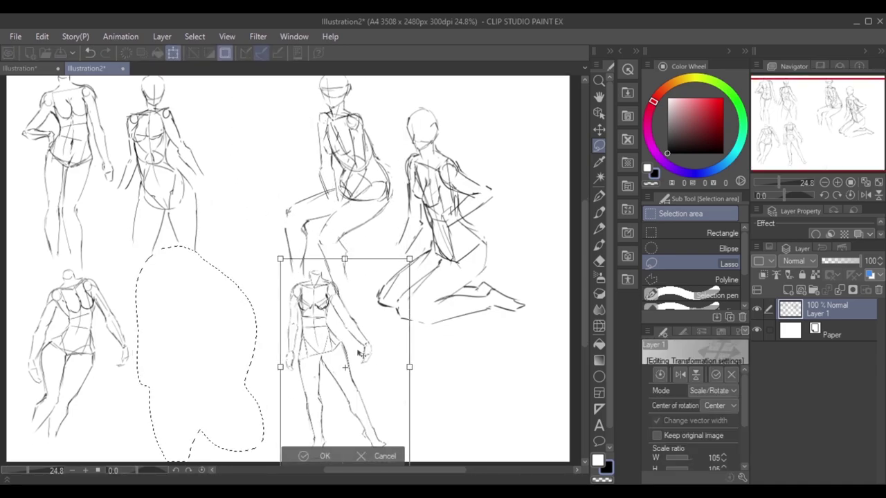
key(Return)
key(ctrl+d)
Lasso the second figure and move it right, closer to the seated figure in the upper row
scroll(277, 277, up, 1)
mouse_move(201, 101)
mouse_down()
mouse_move(135, 291)
mouse_move(201, 100)
mouse_up()
key(ctrl+t)
drag(176, 297, 256, 309)
key(Return)
key(ctrl+d)
Lasso the third figure in the lower row and move it right, next to the fourth figure
mouse_move(55, 305)
mouse_down()
mouse_move(103, 461)
mouse_move(66, 258)
mouse_up()
scroll(104, 415, down, 1)
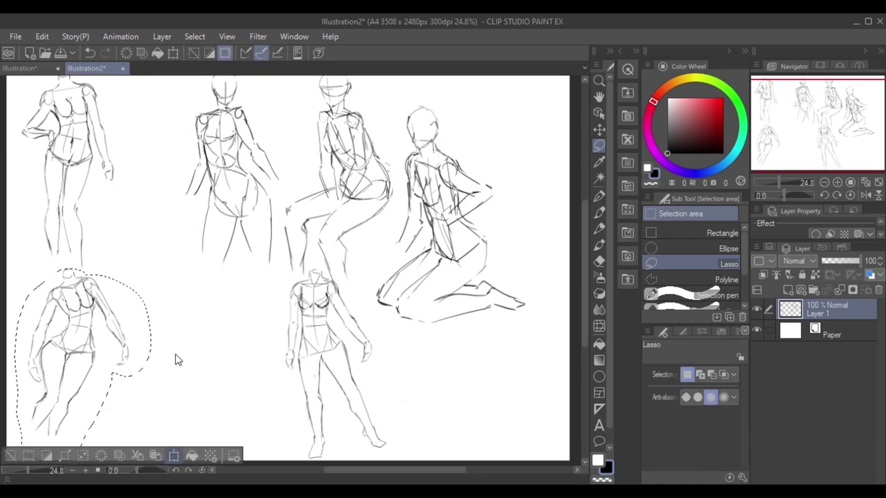
key(ctrl+t)
drag(104, 336, 265, 319)
key(Return)
key(ctrl+d)
Lasso the first standing figure with the hand on the hip and move it right, closer to the second figure
scroll(277, 277, up, 1)
mouse_move(45, 118)
mouse_down()
mouse_move(142, 184)
mouse_move(29, 173)
mouse_up()
click(176, 349)
drag(77, 208, 135, 208)
key(Return)
key(ctrl+d)
scroll(375, 416, down, 1)
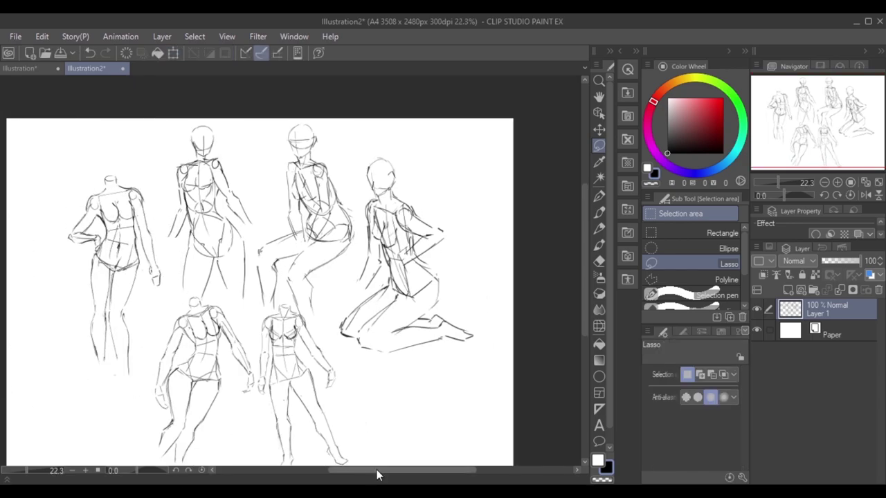